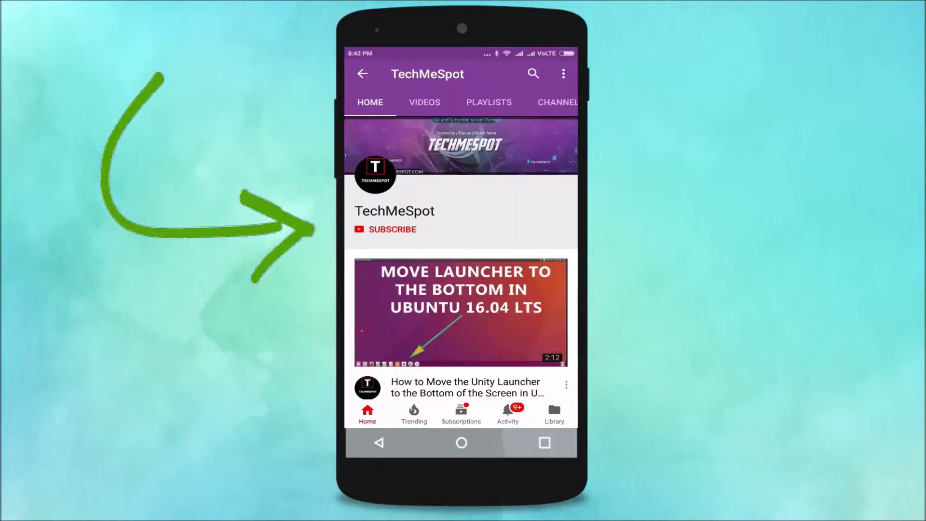
- Subscribe to the TechMeSpot channel in the intro
click(393, 229)
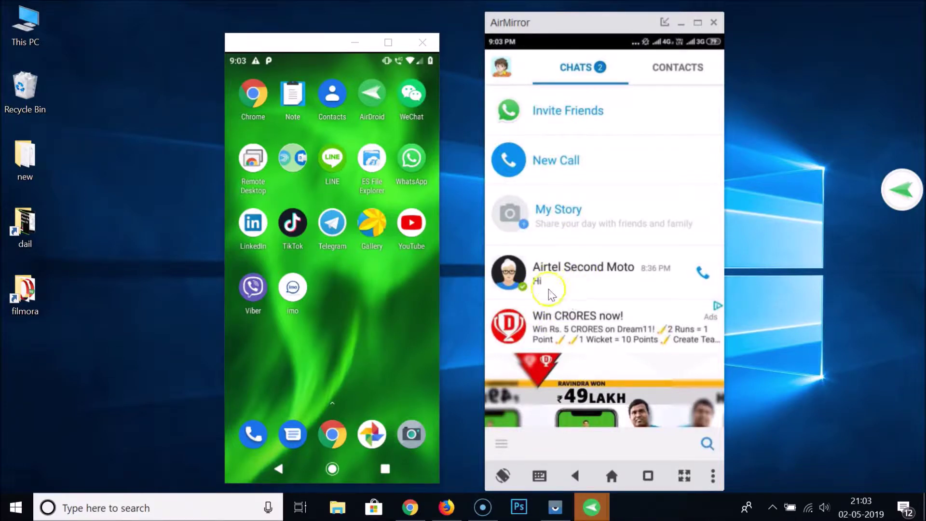
- Check the Airtel Second Moto chat's Last seen time, then back out to the home screen
click(586, 279)
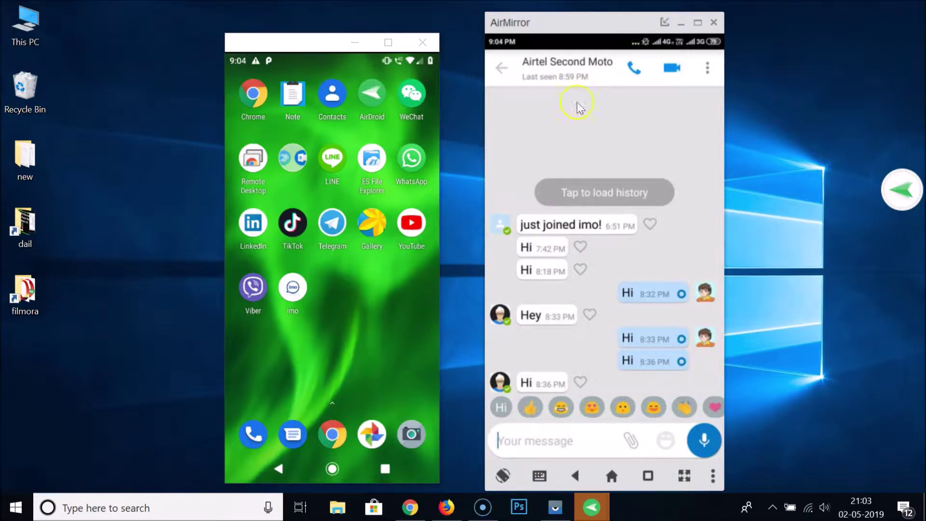
click(585, 256)
right_click(636, 265)
right_click(636, 265)
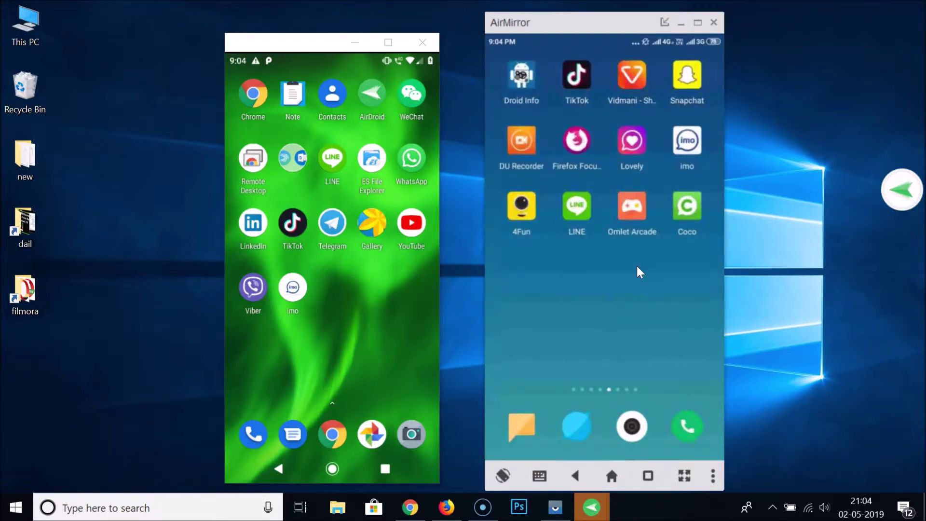
- Launch imo on the first phone and view the main account chat's 9:03 PM last seen
click(290, 285)
click(286, 310)
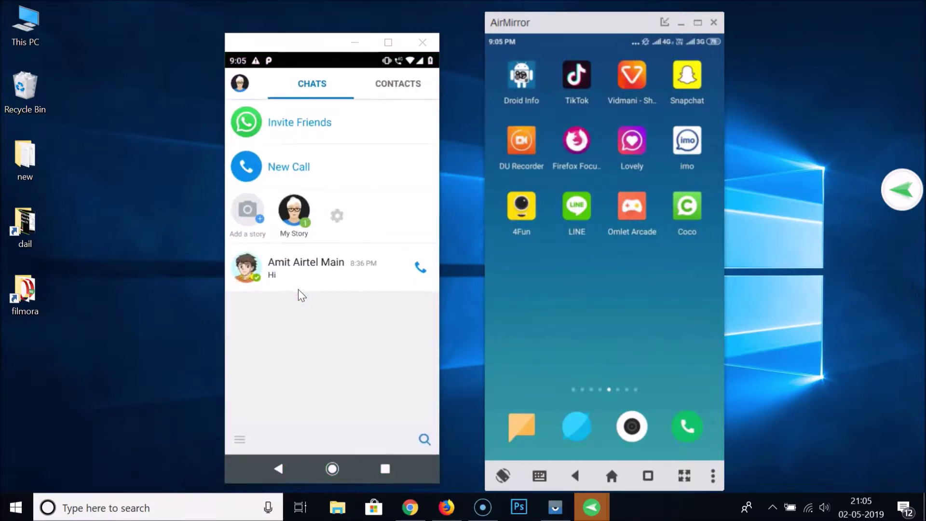
drag(317, 276, 336, 278)
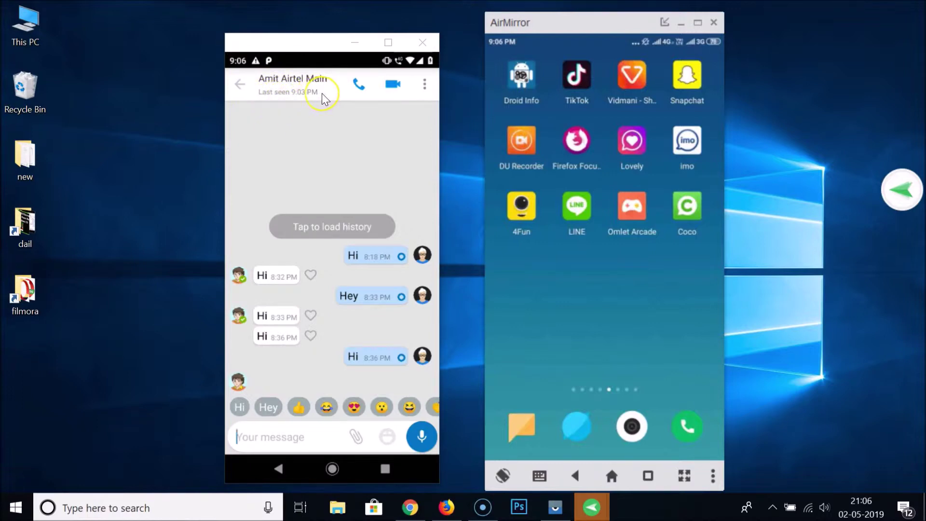
click(239, 85)
click(239, 87)
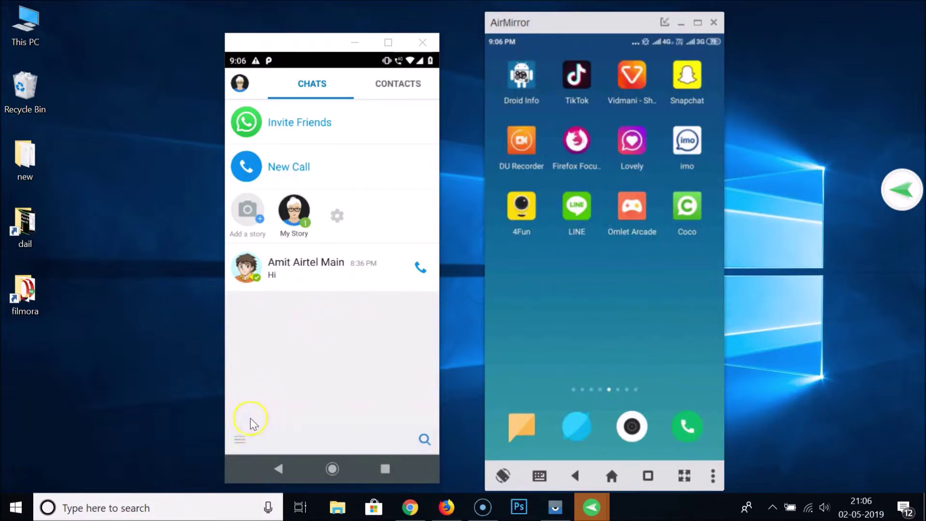
- Set Last seen to Nobody under imo Settings > Privacy on the first phone
click(240, 440)
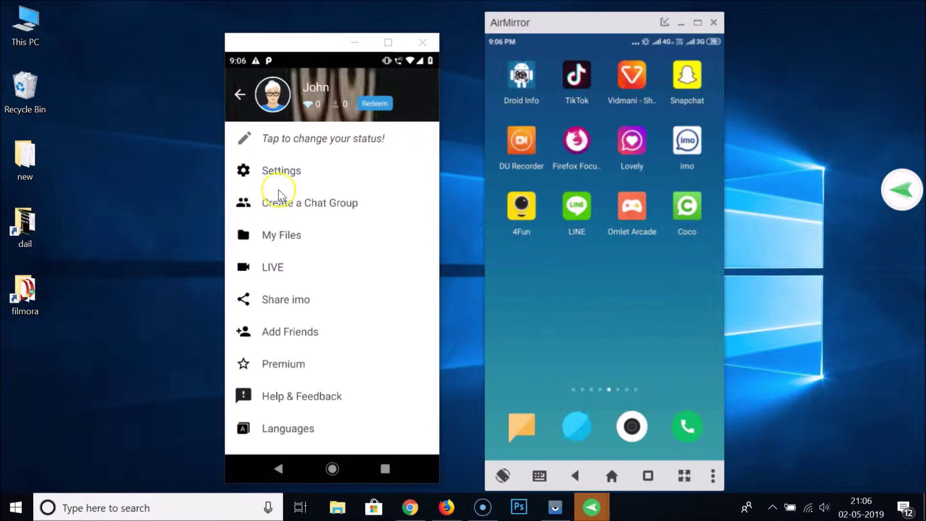
click(288, 173)
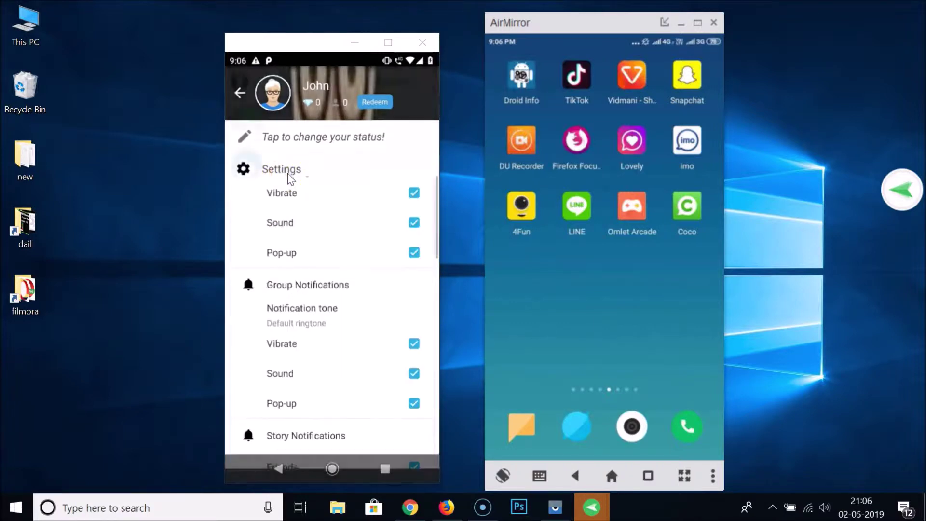
scroll(290, 178, down, 5)
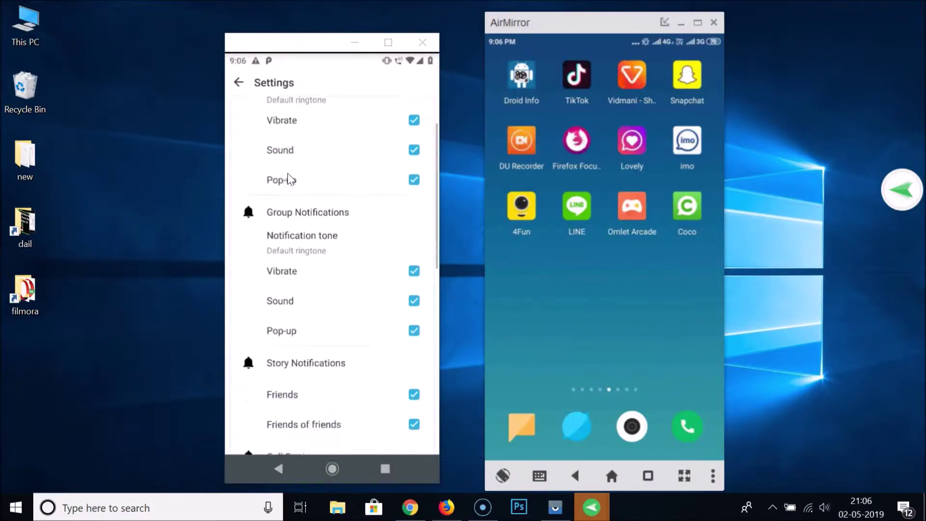
scroll(288, 177, down, 2)
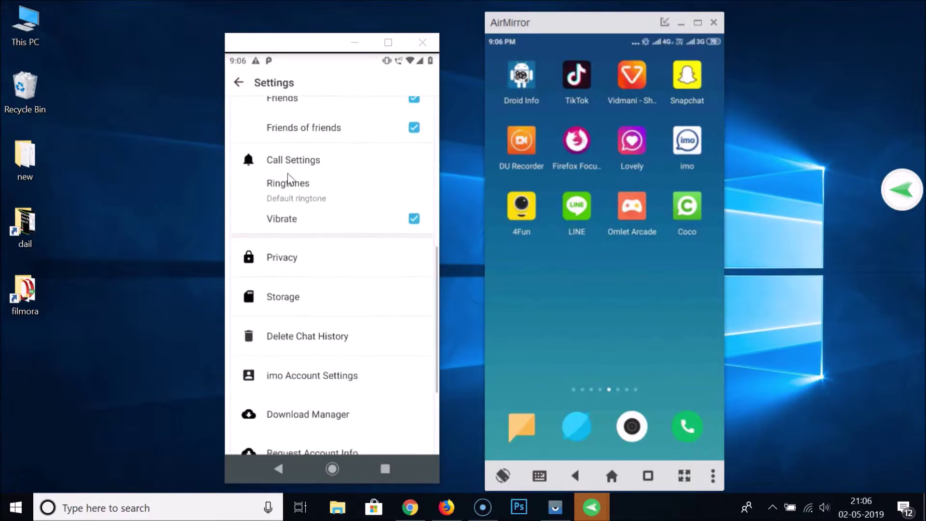
click(288, 257)
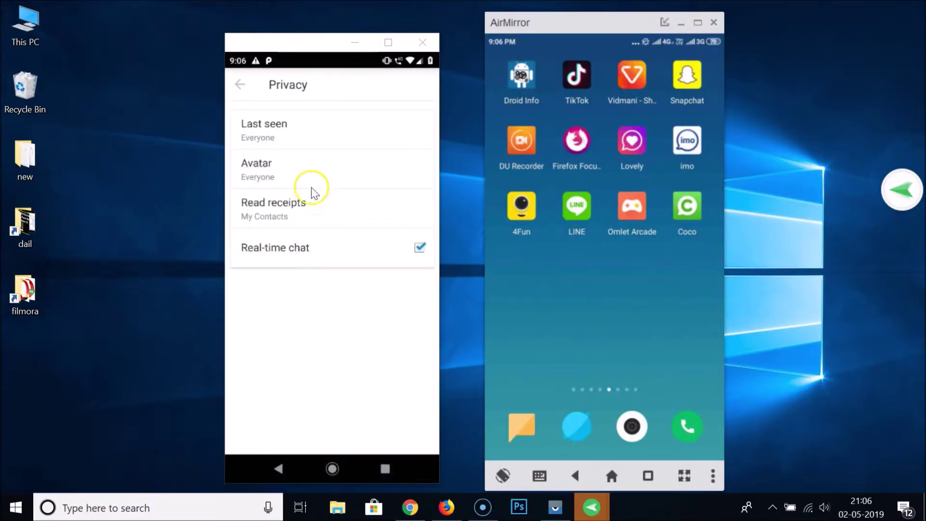
click(291, 136)
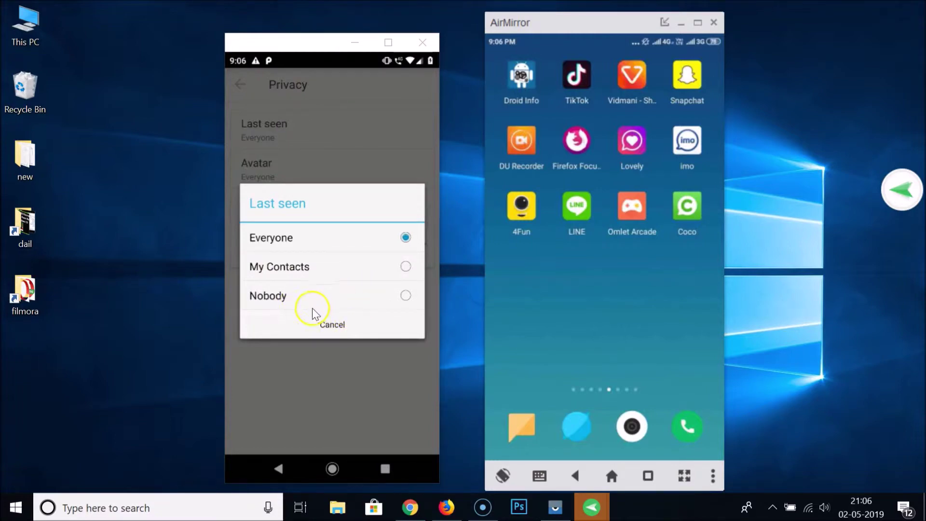
click(394, 296)
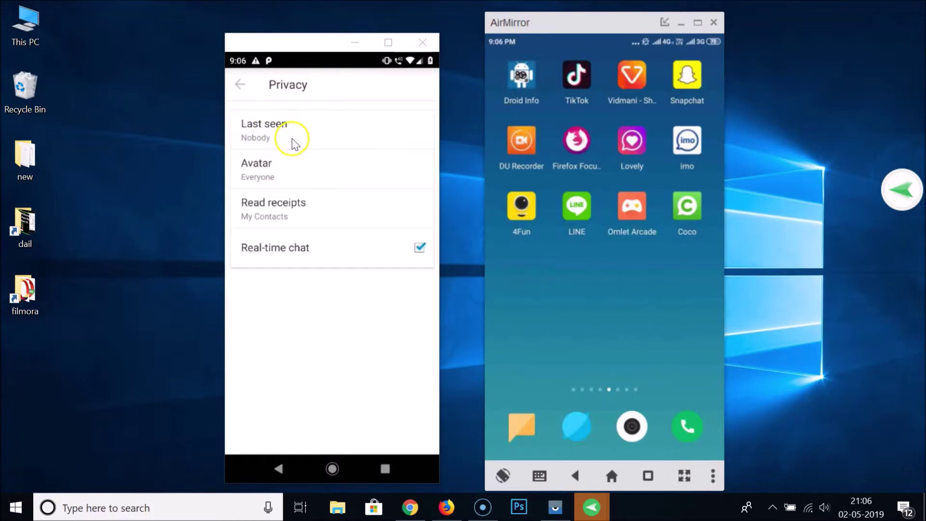
click(241, 86)
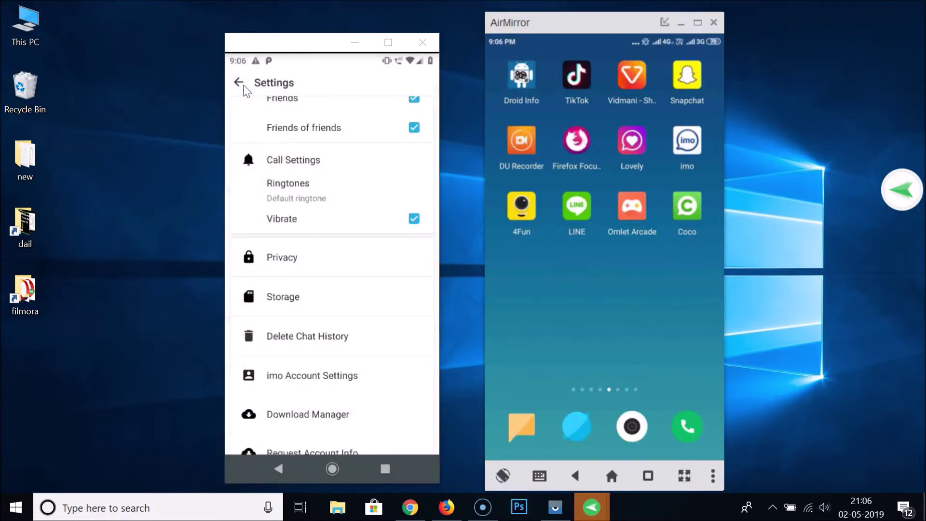
- Return the first phone to its chats and open the Airtel Second Moto chat on the second phone
click(241, 85)
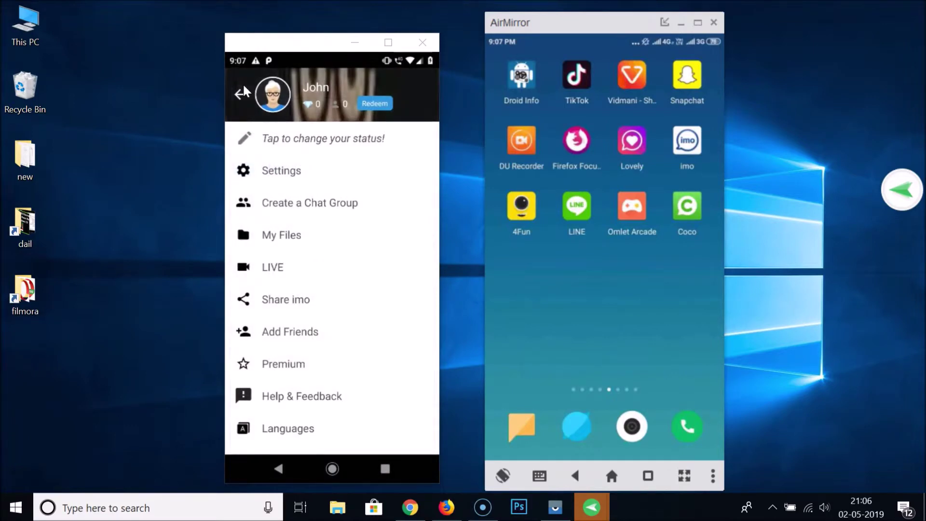
click(243, 88)
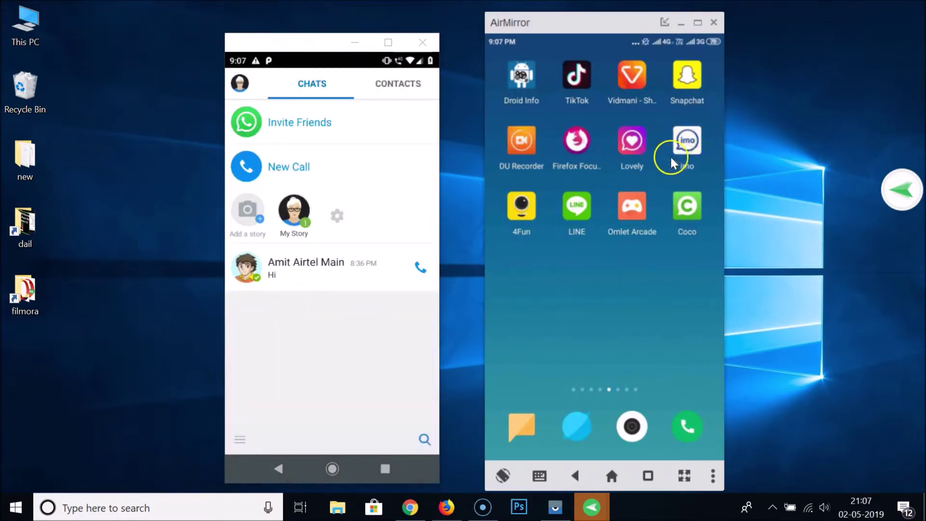
click(693, 144)
click(548, 274)
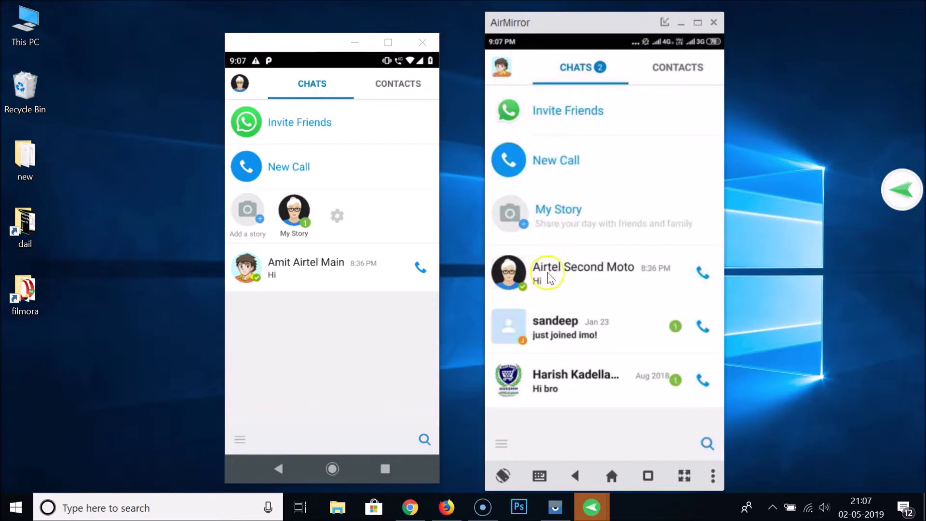
click(572, 282)
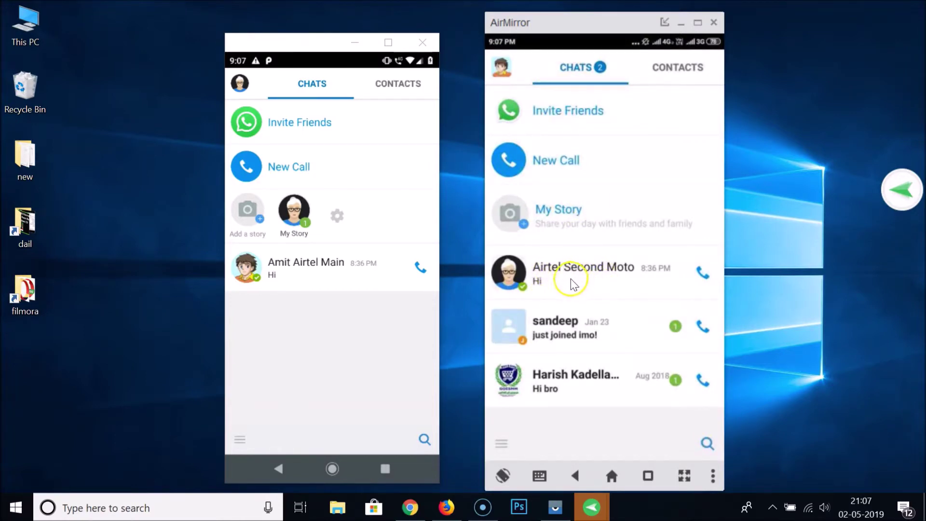
click(572, 282)
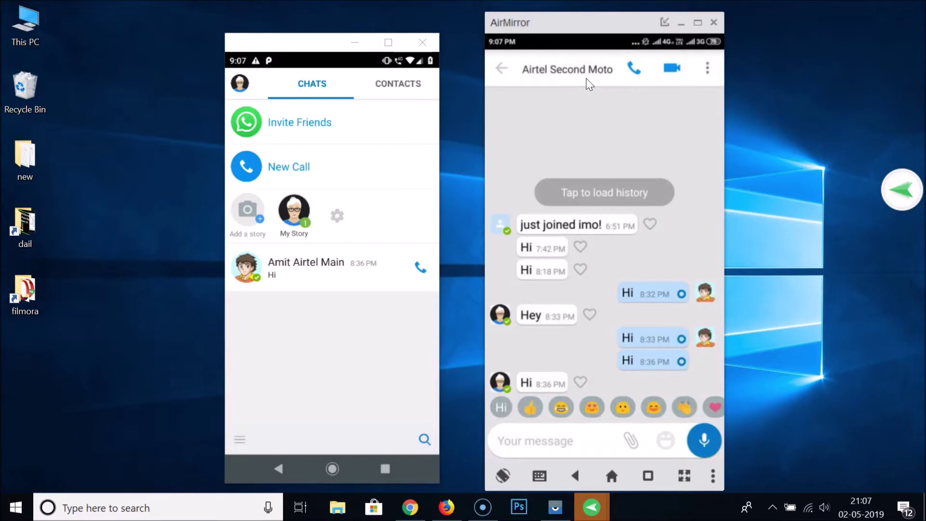
- Open and close the main account's chat on the first phone to compare
click(308, 278)
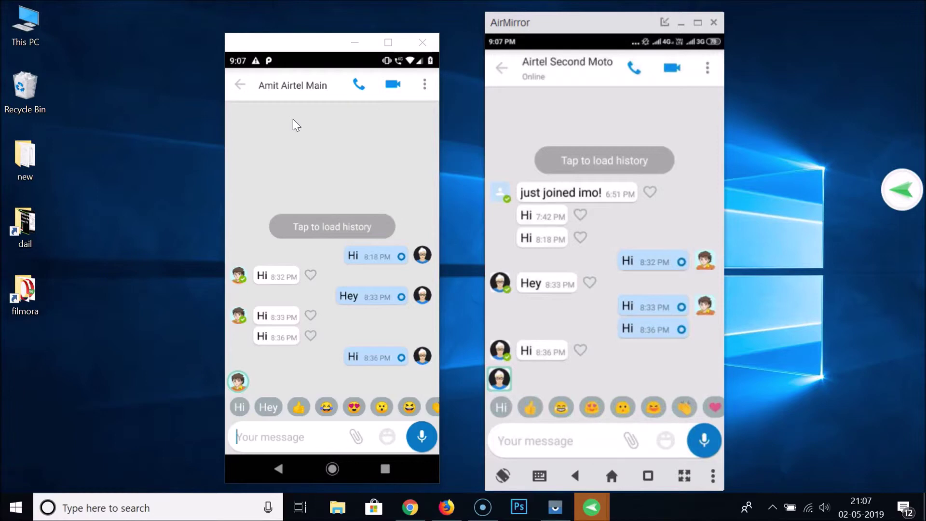
click(240, 87)
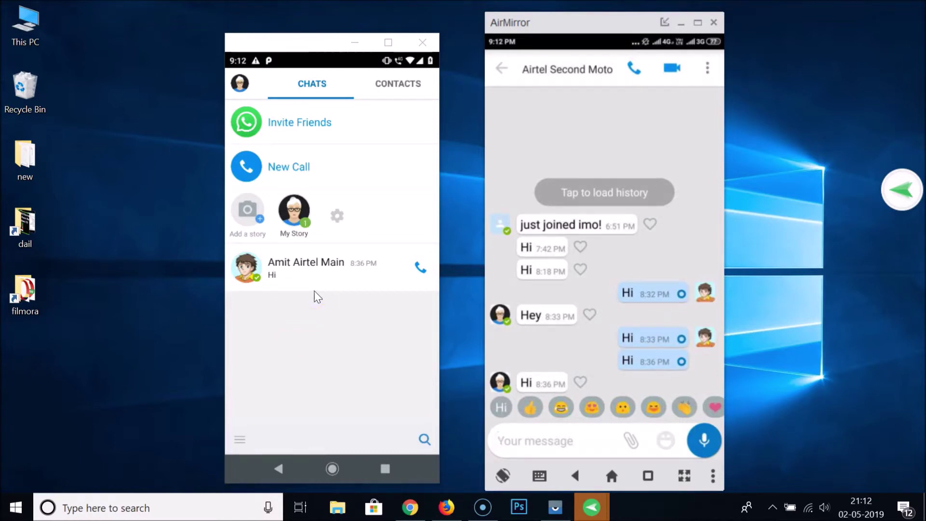
- Open the Airtel Second Moto contact's profile via the chat's View Profile option to see the avatar
click(592, 247)
click(723, 79)
click(623, 116)
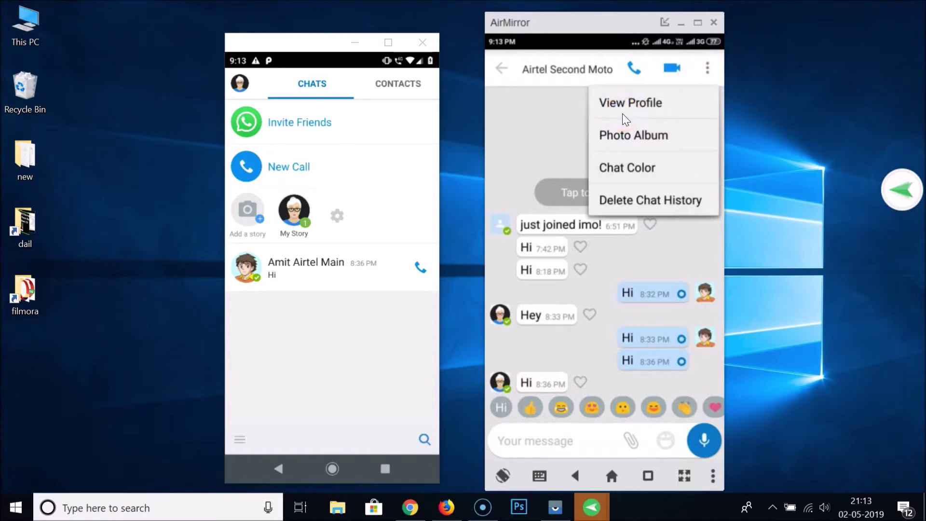
click(576, 152)
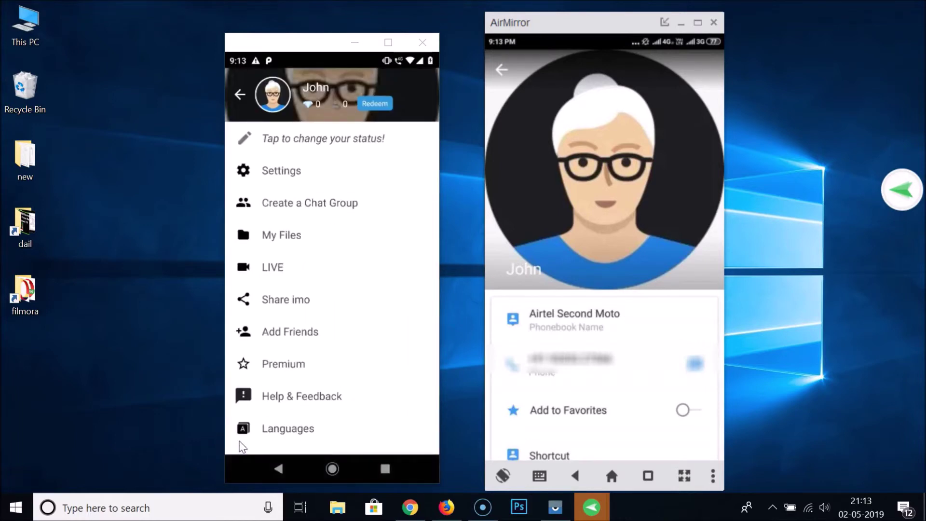
- Set Avatar visibility to Nobody under imo Settings > Privacy
click(289, 174)
scroll(288, 175, down, 3)
scroll(288, 175, down, 5)
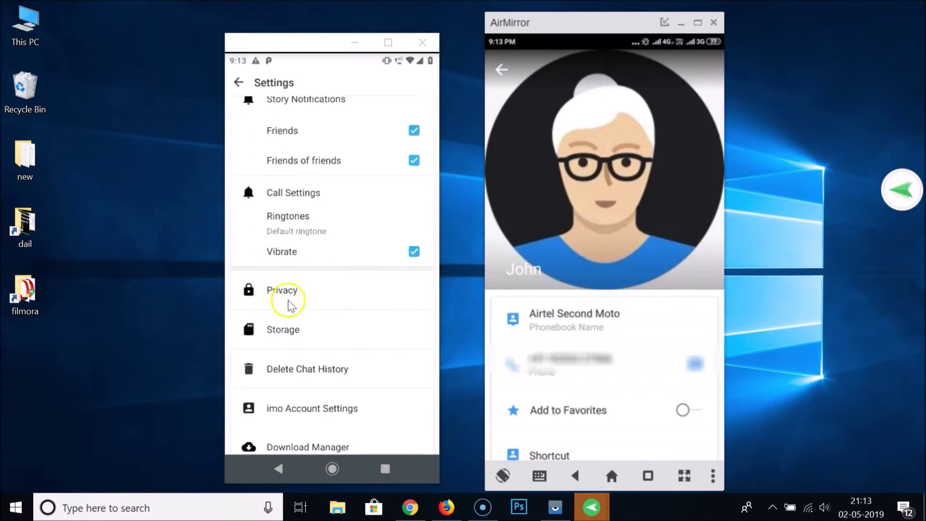
click(281, 294)
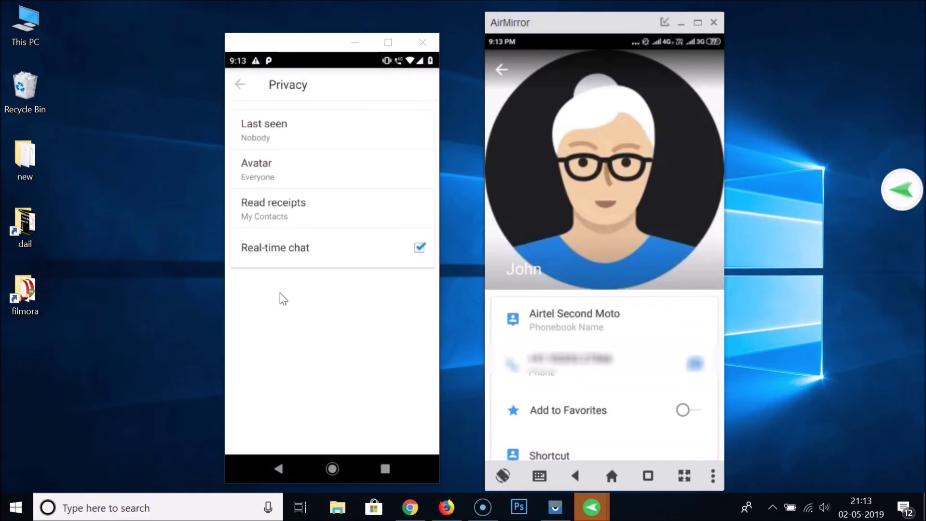
click(273, 180)
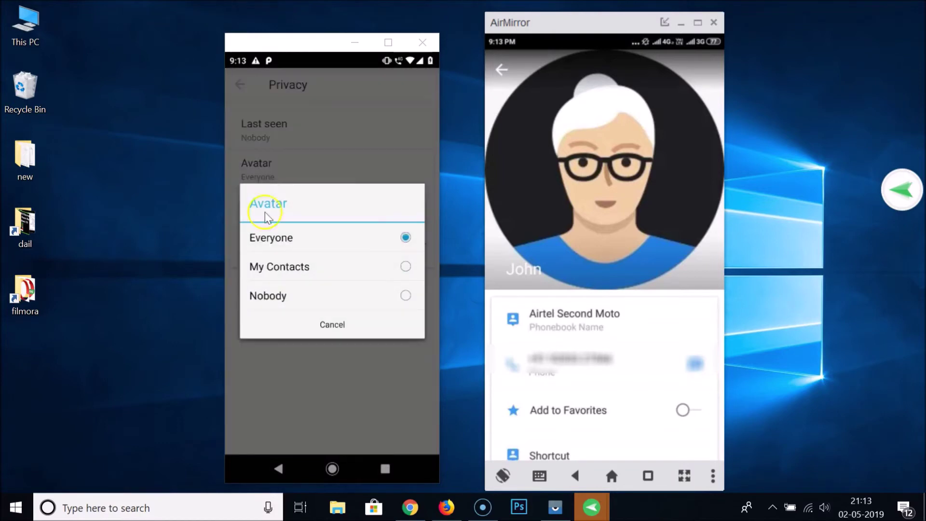
click(383, 303)
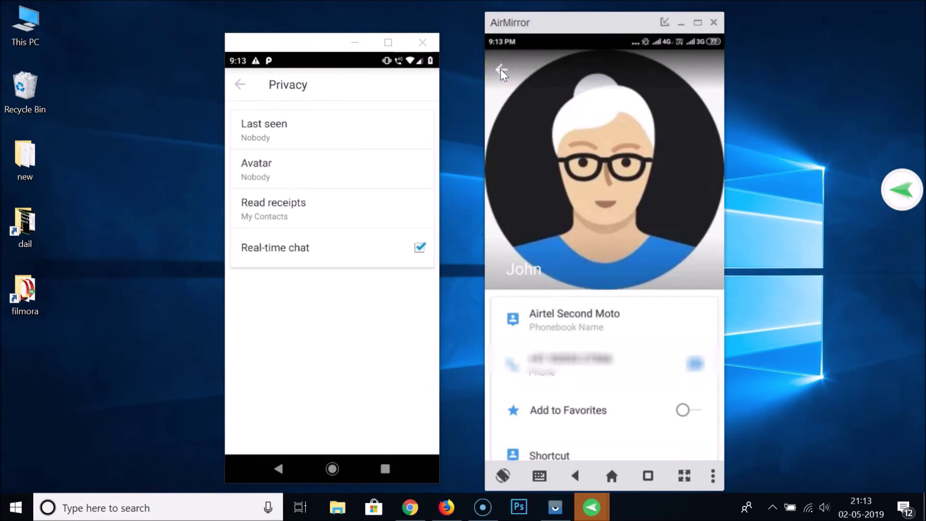
- Reopen the Airtel Second Moto profile to confirm the avatar is now a blank placeholder
click(713, 72)
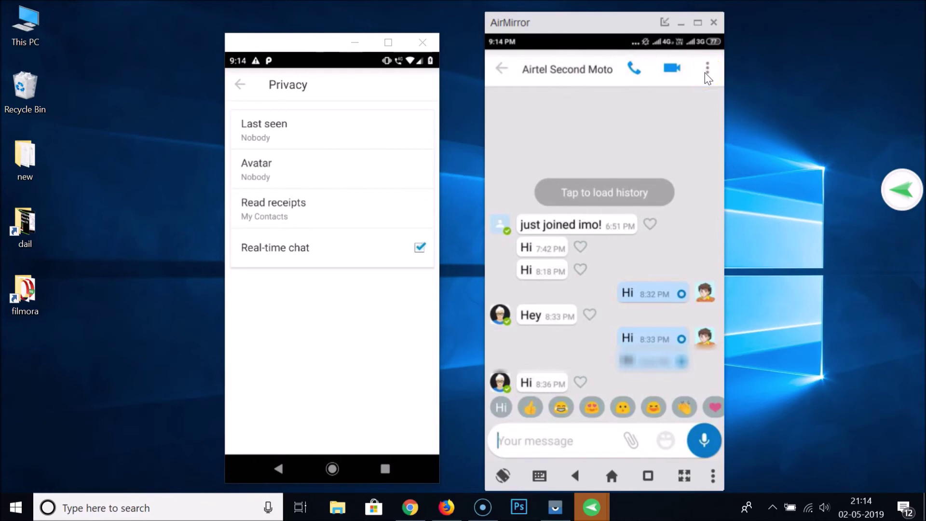
click(643, 103)
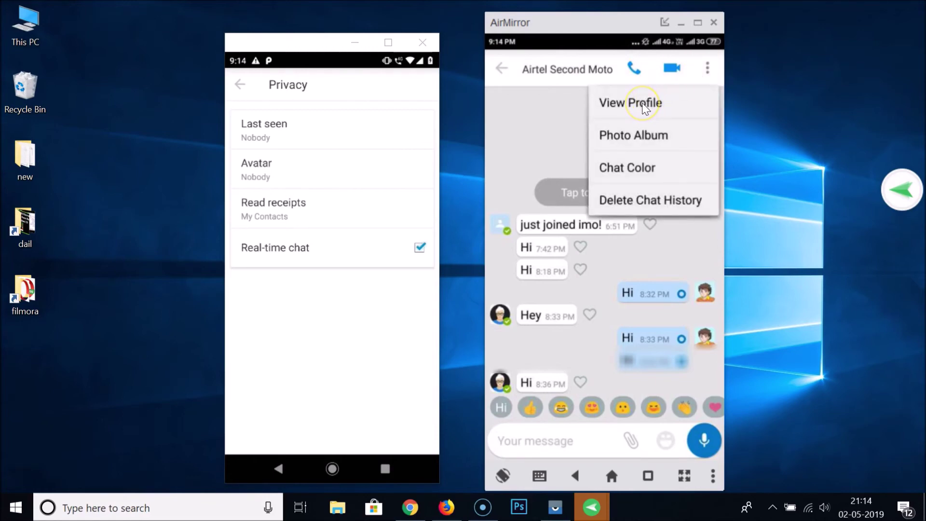
click(629, 226)
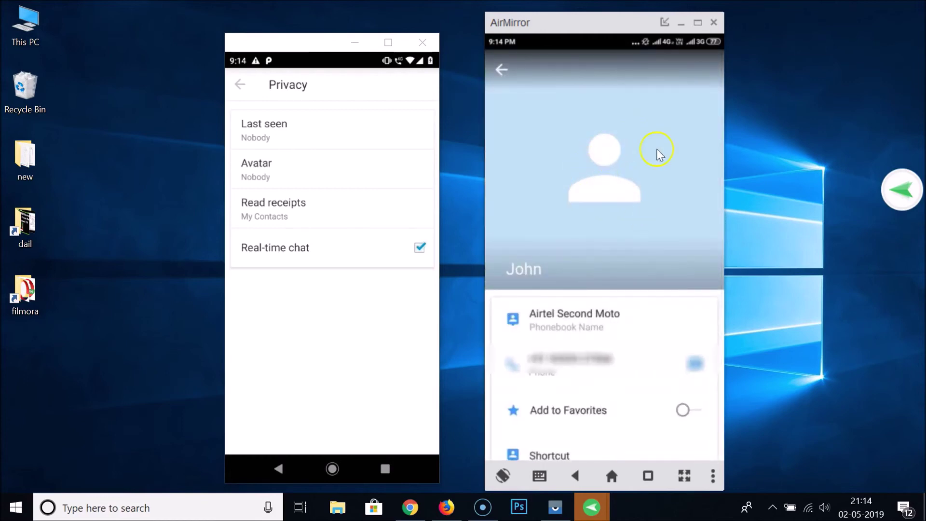